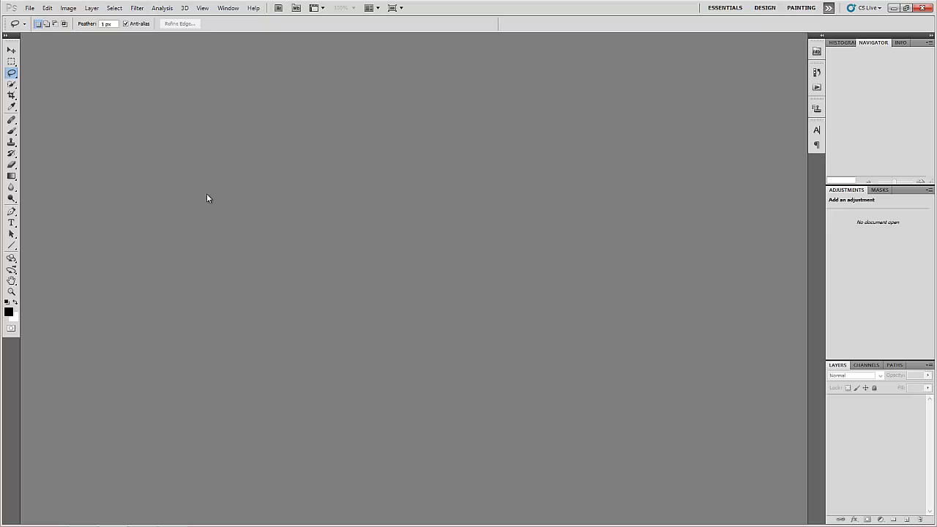
Step: Create a new 2560×1440 px, 72 ppi RGB document with a white background
{"action": "left_click", "coordinate": [30, 8]}
{"action": "left_click", "coordinate": [44, 19]}
{"action": "double_click", "coordinate": [453, 176]}
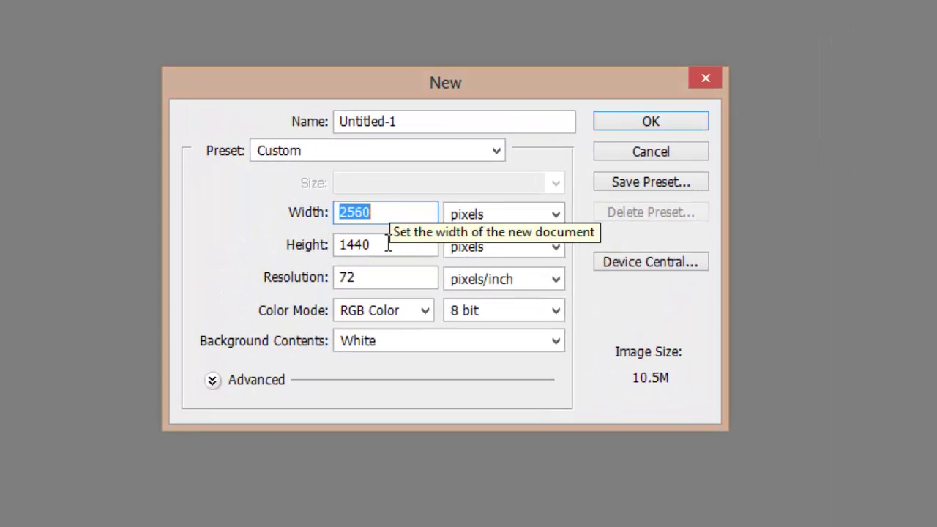
{"action": "left_click", "coordinate": [635, 123]}
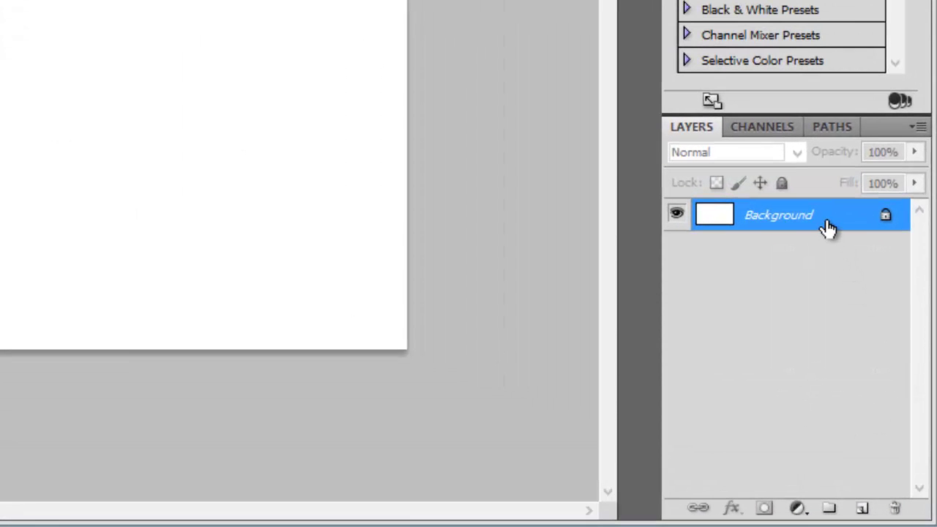
Step: Duplicate the Background layer and delete the locked original, leaving an editable Background copy
{"action": "left_click_drag", "start_coordinate": [827, 228], "coordinate": [862, 506]}
{"action": "left_click", "coordinate": [795, 260]}
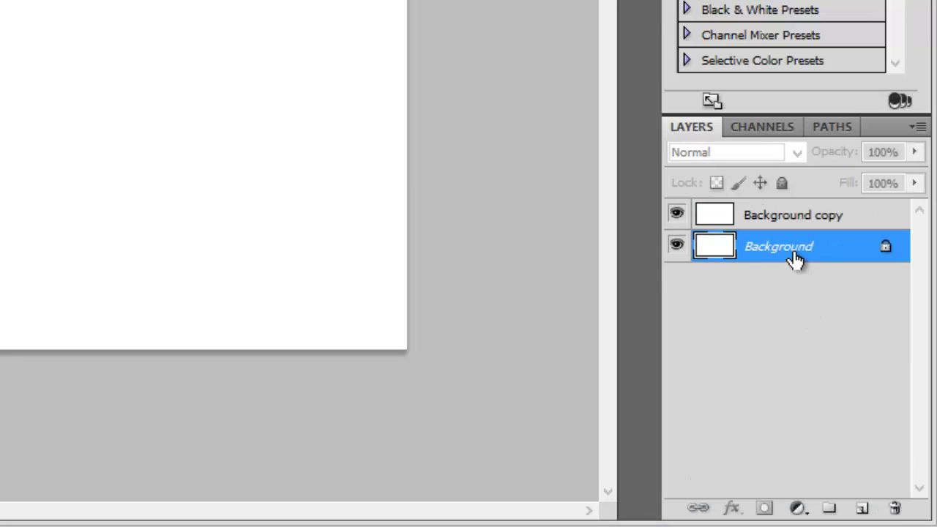
{"action": "key", "text": "Delete"}
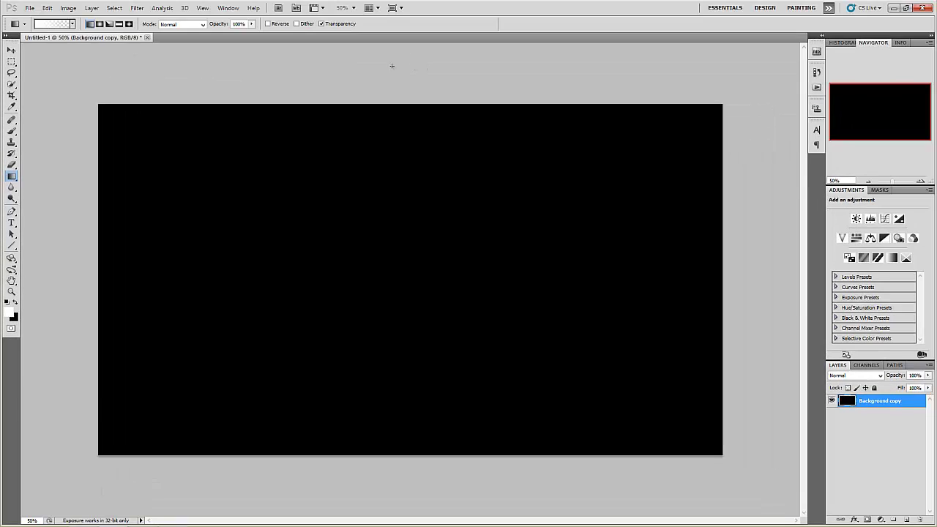
Step: Add a new layer with a top-to-bottom white-to-black gradient and lower its opacity
{"action": "left_click_drag", "start_coordinate": [392, 66], "coordinate": [396, 359]}
{"action": "left_click", "coordinate": [906, 519]}
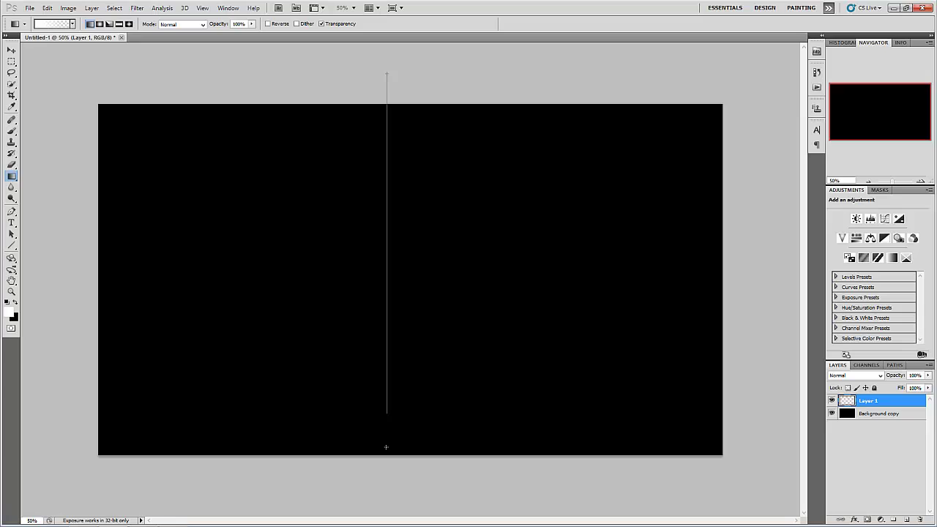
{"action": "left_click_drag", "start_coordinate": [390, 464], "coordinate": [390, 464]}
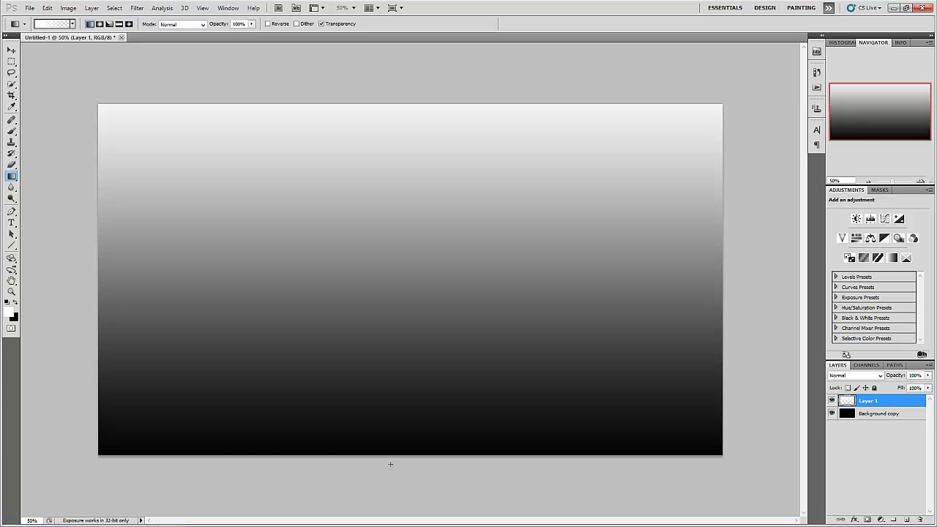
{"action": "left_click", "coordinate": [928, 374]}
{"action": "mouse_move", "coordinate": [903, 387]}
{"action": "left_mouse_down"}
{"action": "mouse_move", "coordinate": [890, 387]}
{"action": "mouse_move", "coordinate": [909, 388]}
{"action": "mouse_move", "coordinate": [899, 389]}
{"action": "left_mouse_up"}
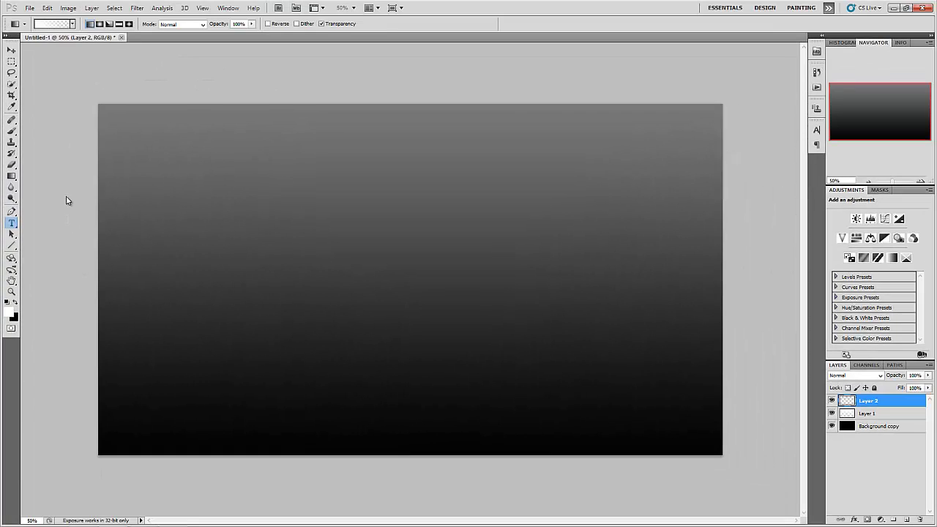
Step: Type 'Photoshop Idol' in black Vivaldi Italic, scale it to about 426 pt and centre it
{"action": "left_click", "coordinate": [216, 258]}
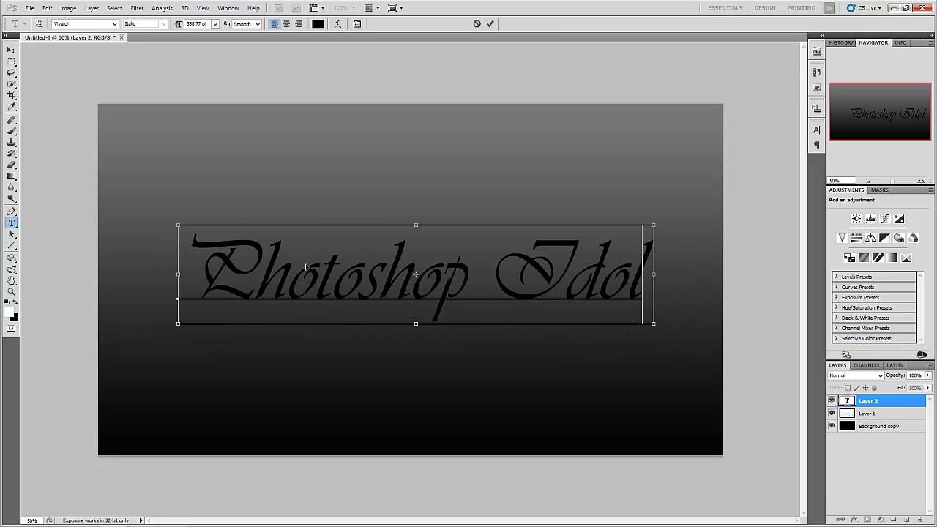
{"action": "left_click_drag", "start_coordinate": [653, 328], "coordinate": [707, 344]}
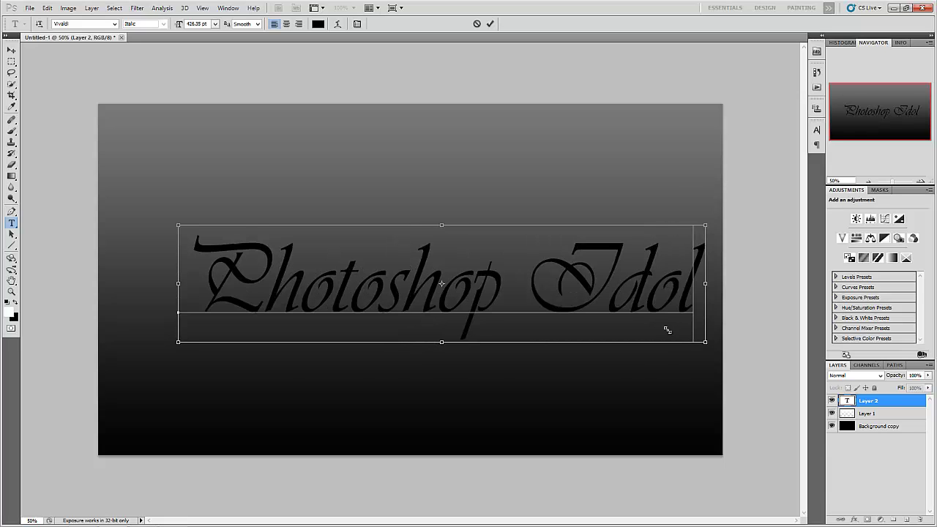
{"action": "left_click_drag", "start_coordinate": [614, 299], "coordinate": [572, 283]}
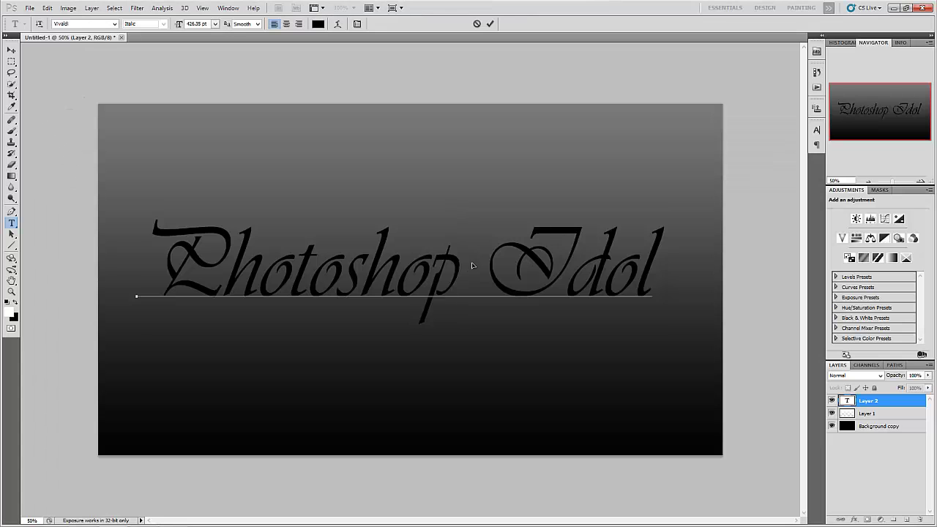
{"action": "key", "text": "ctrl+Return"}
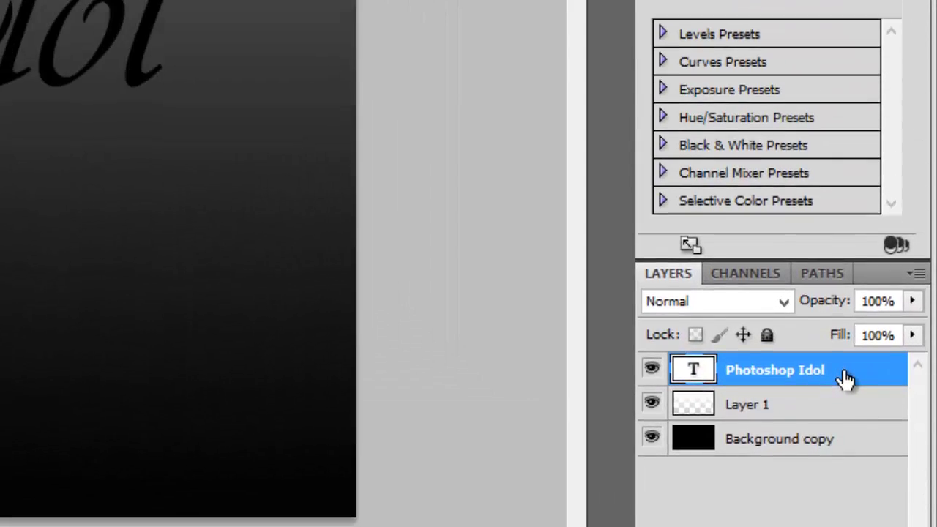
Step: Enable Pattern Overlay on the text layer with a gritty grey stone-like pattern
{"action": "right_click", "coordinate": [904, 401]}
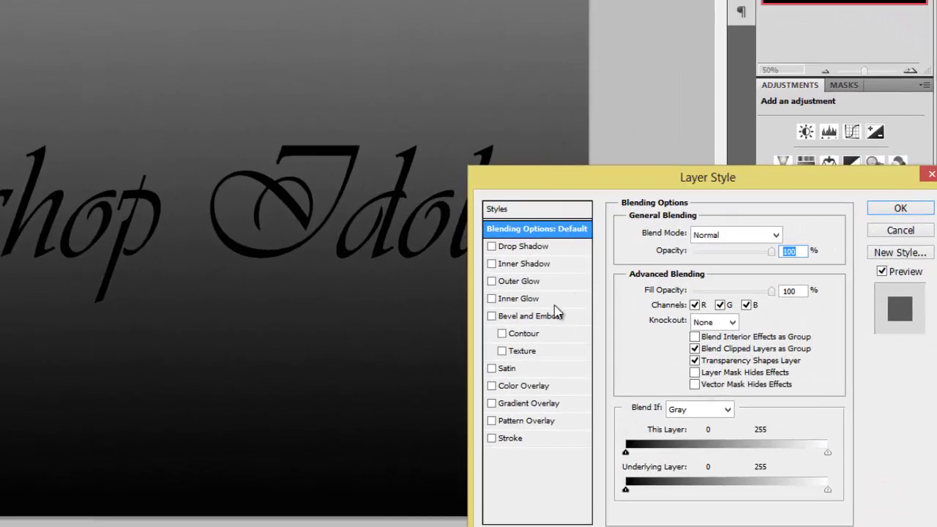
{"action": "left_click", "coordinate": [619, 408]}
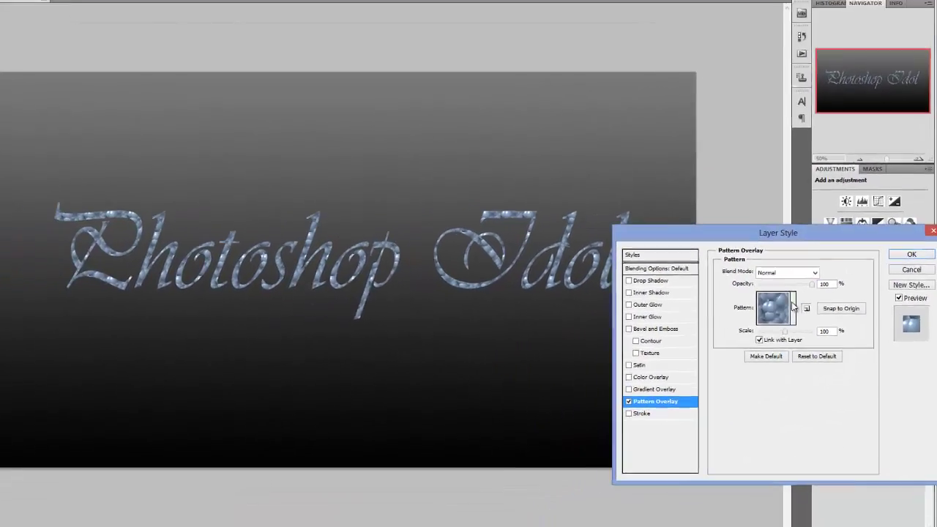
{"action": "left_click", "coordinate": [752, 293]}
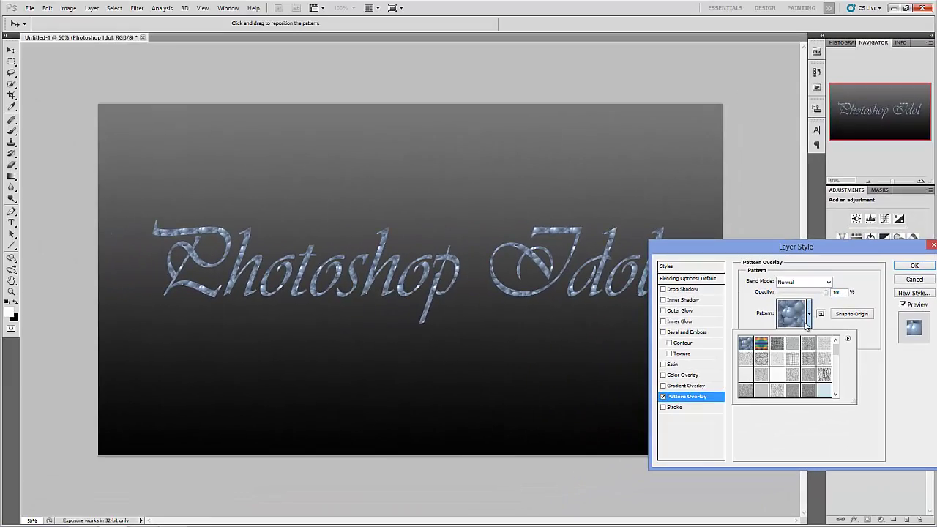
{"action": "left_click", "coordinate": [824, 374]}
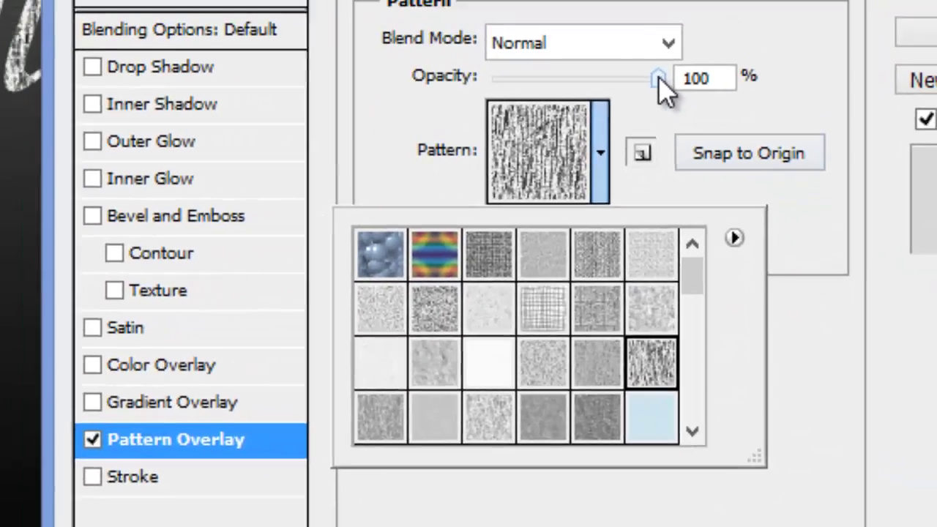
Step: Set the pattern overlay to Screen mode at 30% opacity and enable Bevel and Emboss
{"action": "left_click_drag", "start_coordinate": [633, 35], "coordinate": [551, 36]}
{"action": "left_click_drag", "start_coordinate": [662, 172], "coordinate": [590, 172]}
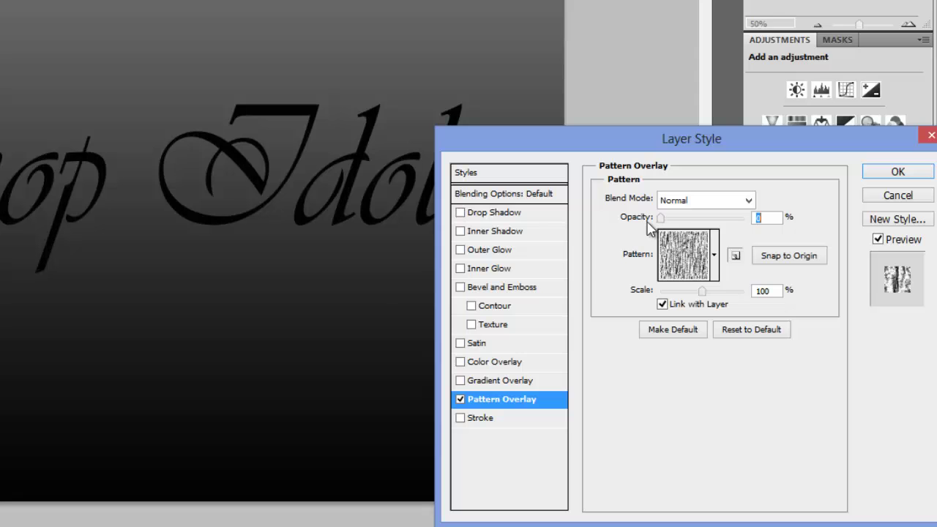
{"action": "left_click_drag", "start_coordinate": [647, 224], "coordinate": [673, 217]}
{"action": "left_click", "coordinate": [712, 201]}
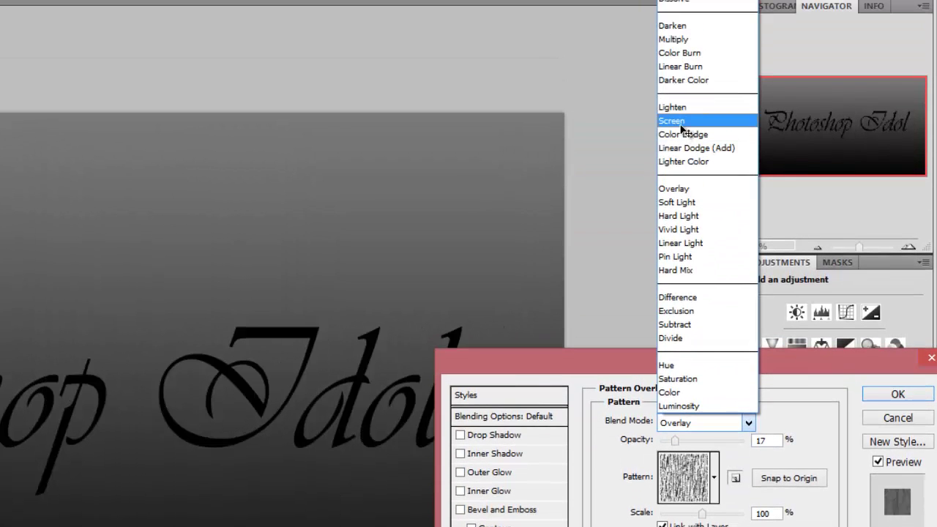
{"action": "left_click", "coordinate": [690, 119]}
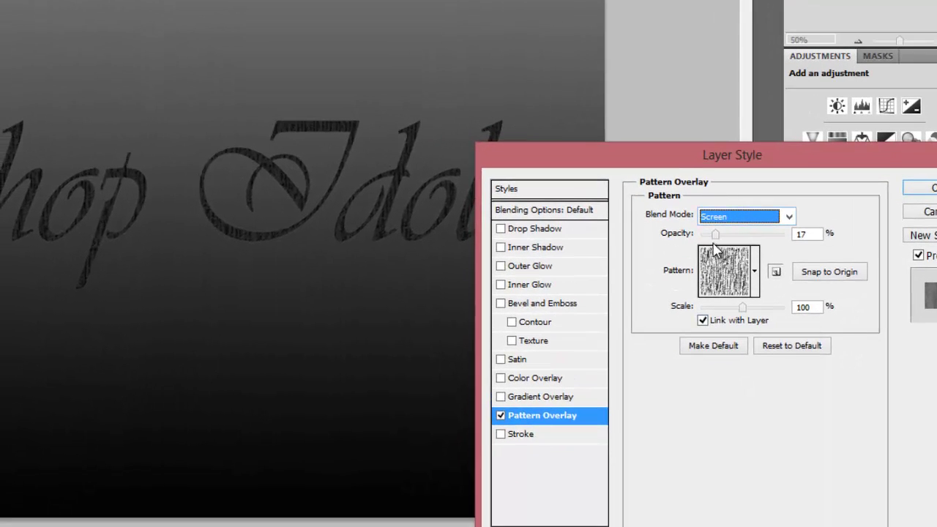
{"action": "mouse_move", "coordinate": [715, 234]}
{"action": "left_mouse_down"}
{"action": "mouse_move", "coordinate": [725, 234]}
{"action": "mouse_move", "coordinate": [708, 238]}
{"action": "left_mouse_up"}
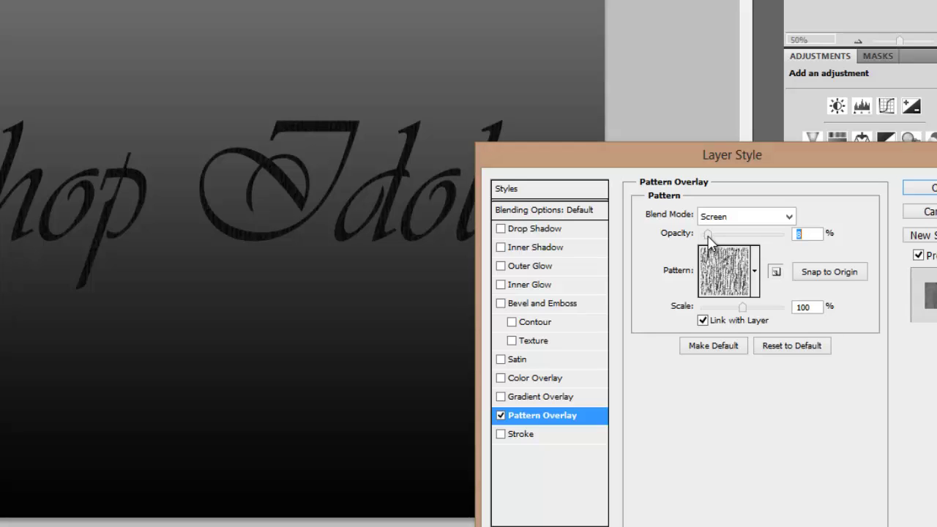
{"action": "left_click", "coordinate": [548, 304]}
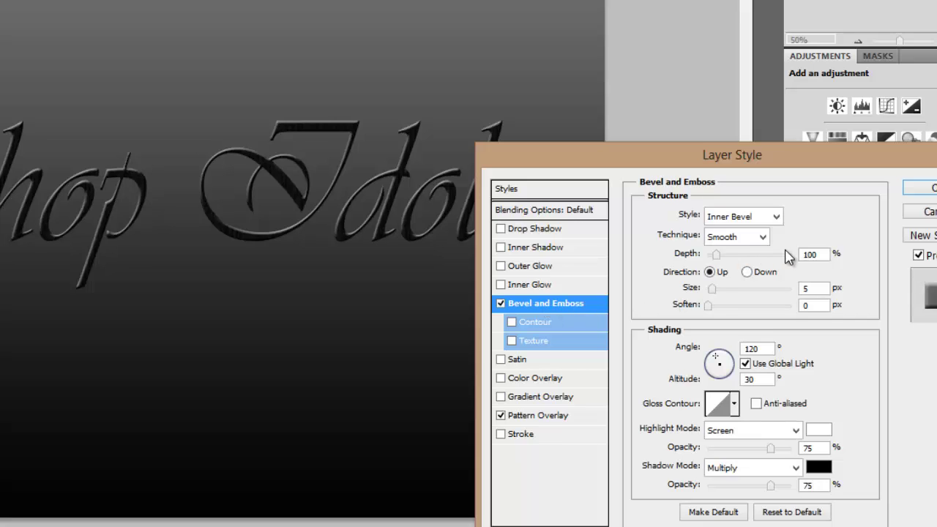
Step: Reduce the bevel Depth from 100% to about 58%
{"action": "left_click", "coordinate": [824, 251]}
{"action": "scroll", "coordinate": [824, 252], "scroll_direction": "down", "scroll_amount": 20}
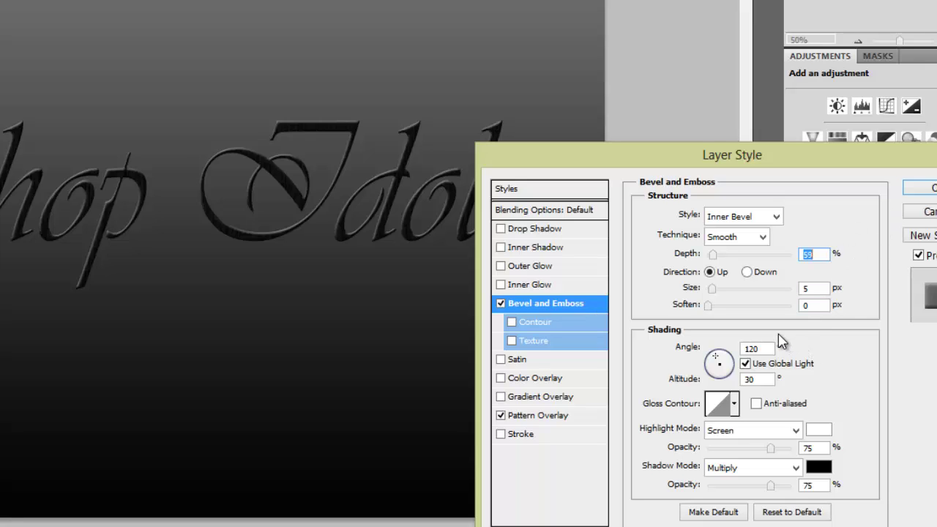
Step: Add a drop shadow at 79°, 30 px distance, 10% spread and 29 px size, and apply the styles
{"action": "left_click", "coordinate": [554, 230]}
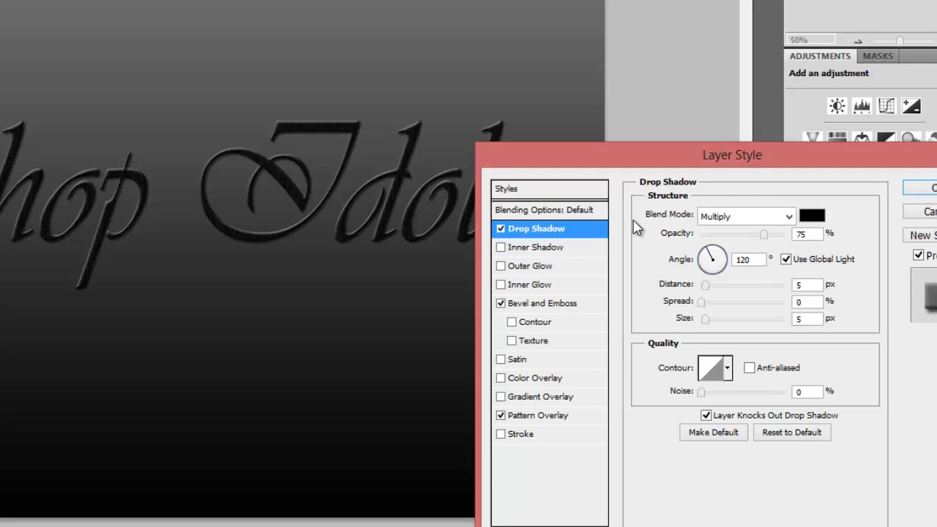
{"action": "left_click_drag", "start_coordinate": [705, 286], "coordinate": [723, 297]}
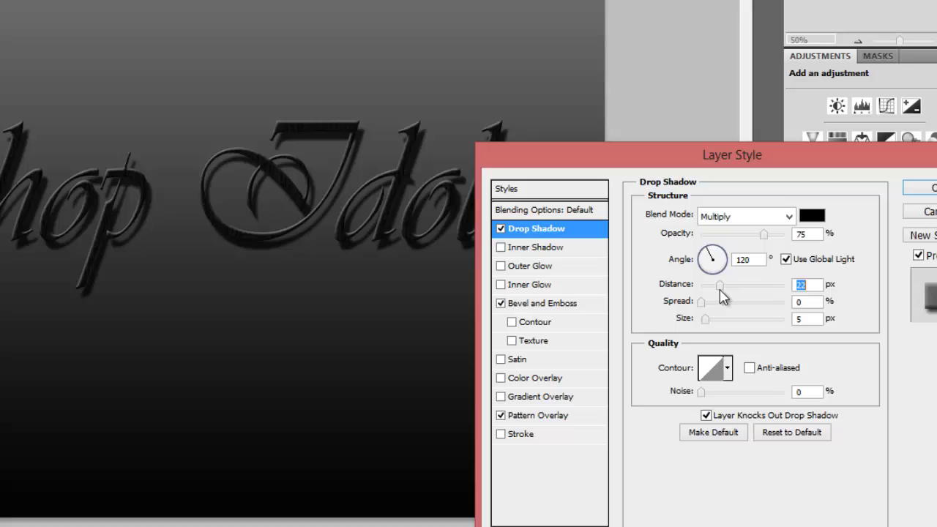
{"action": "left_click_drag", "start_coordinate": [709, 252], "coordinate": [715, 249]}
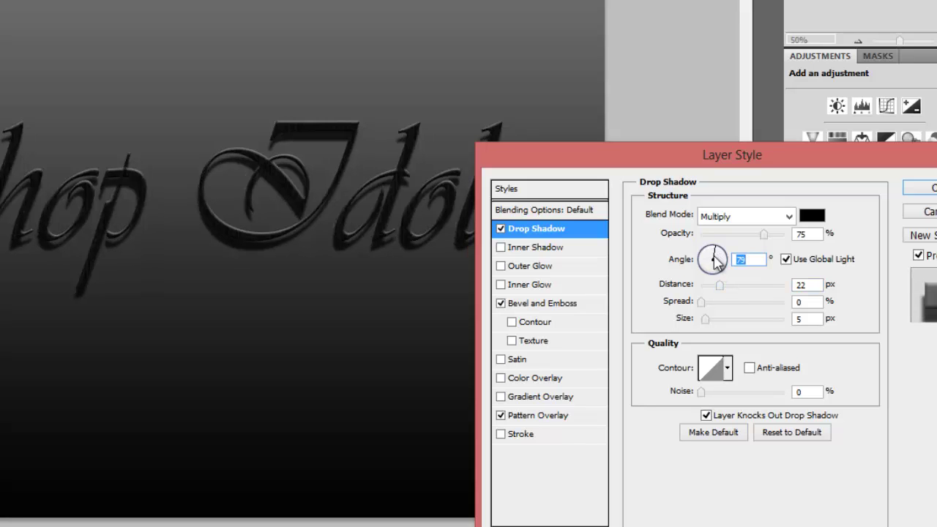
{"action": "left_click_drag", "start_coordinate": [718, 287], "coordinate": [716, 320]}
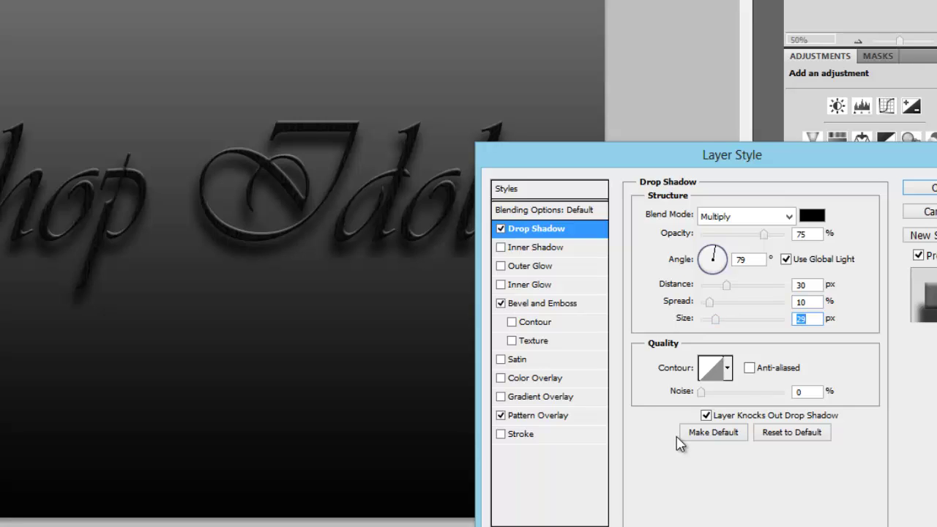
{"action": "left_click", "coordinate": [919, 188]}
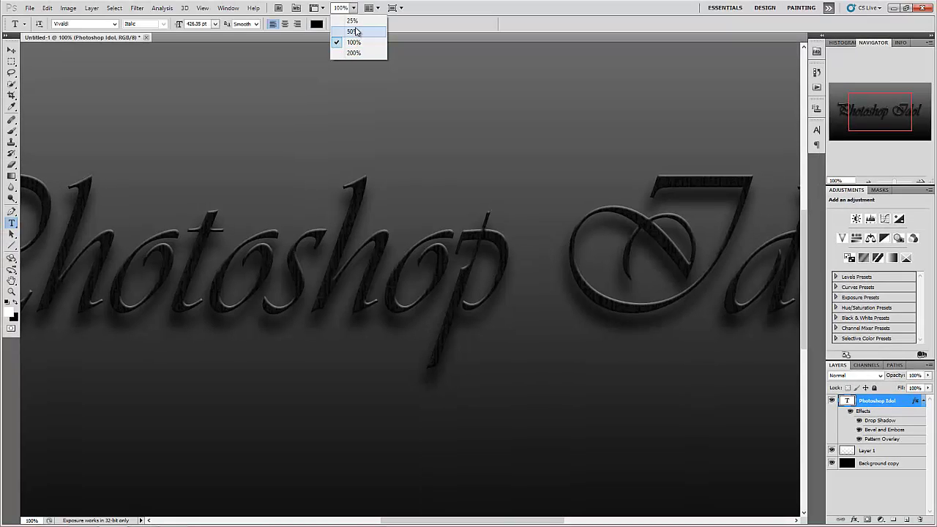
{"action": "left_click", "coordinate": [353, 31]}
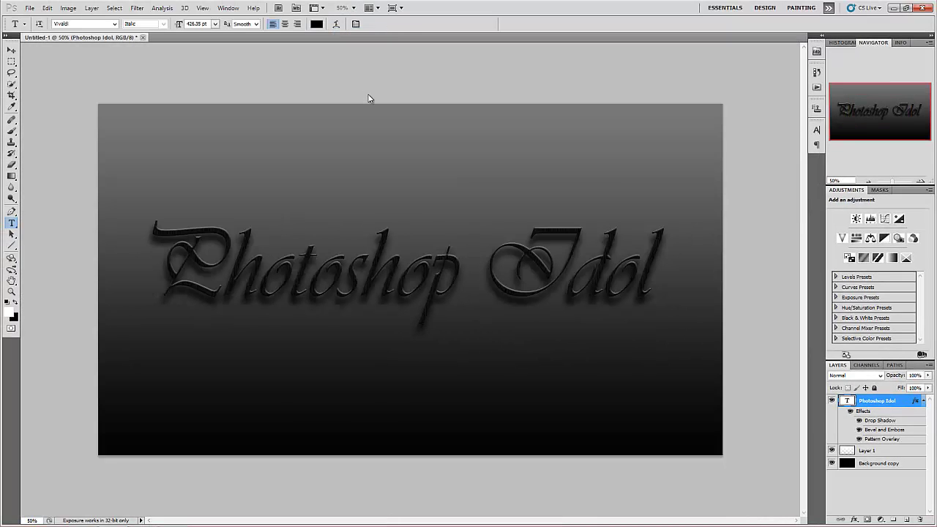